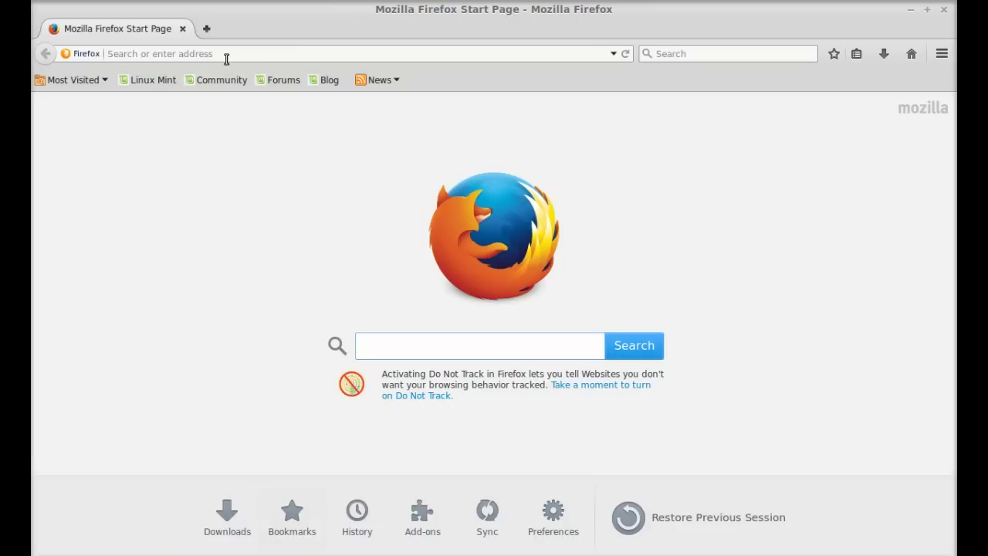
- Go to wickr.com in the browser and open the downloads page for the computer version
click(225, 54)
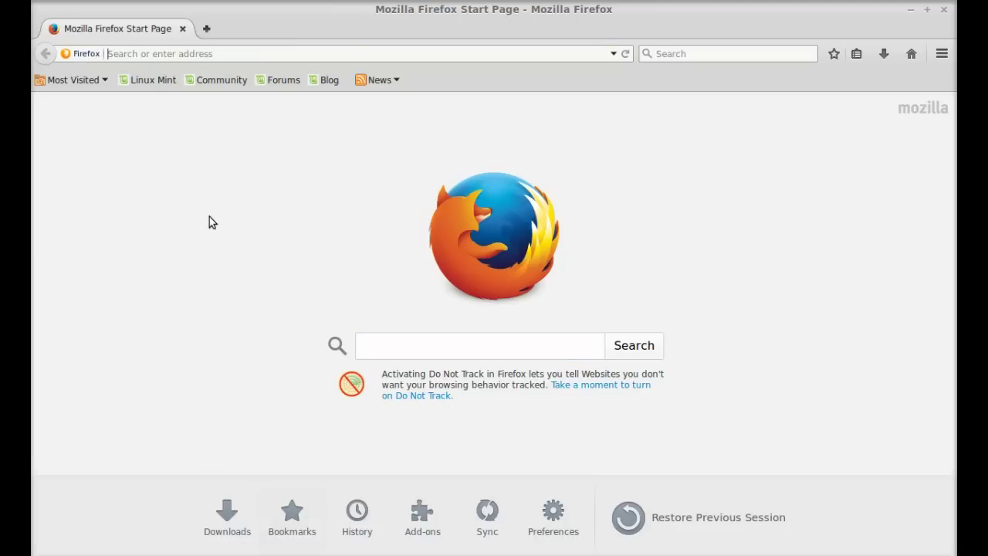
text(wick)
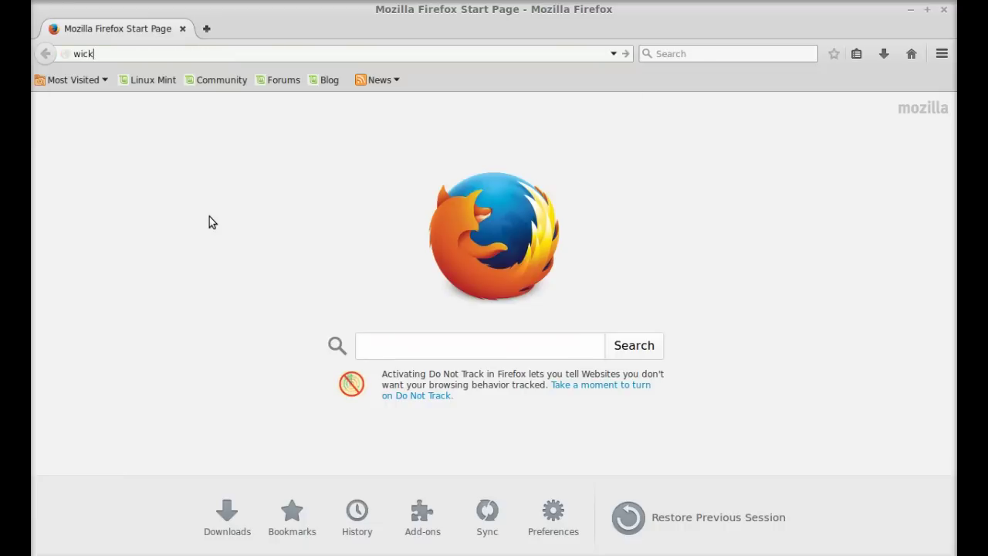
text(r.com)
key(Return)
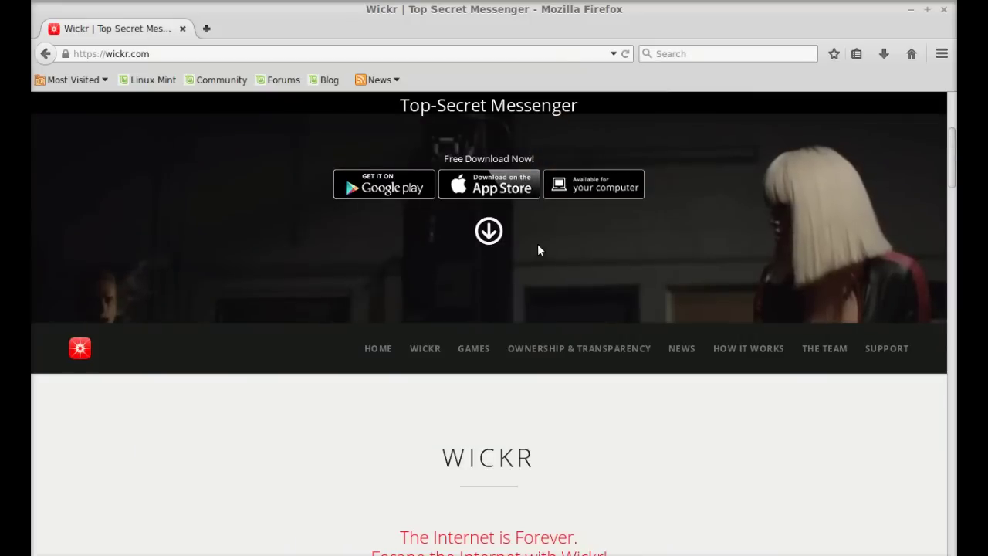
click(615, 187)
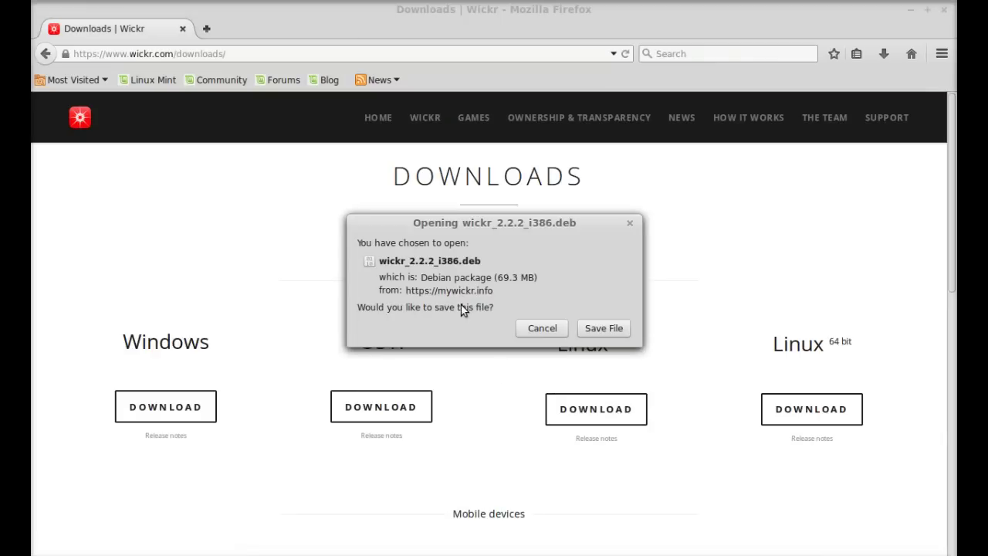
- Save the 32-bit Linux package wickr_2.2.2_i386.deb, check it in the downloads list and close the browser
click(603, 330)
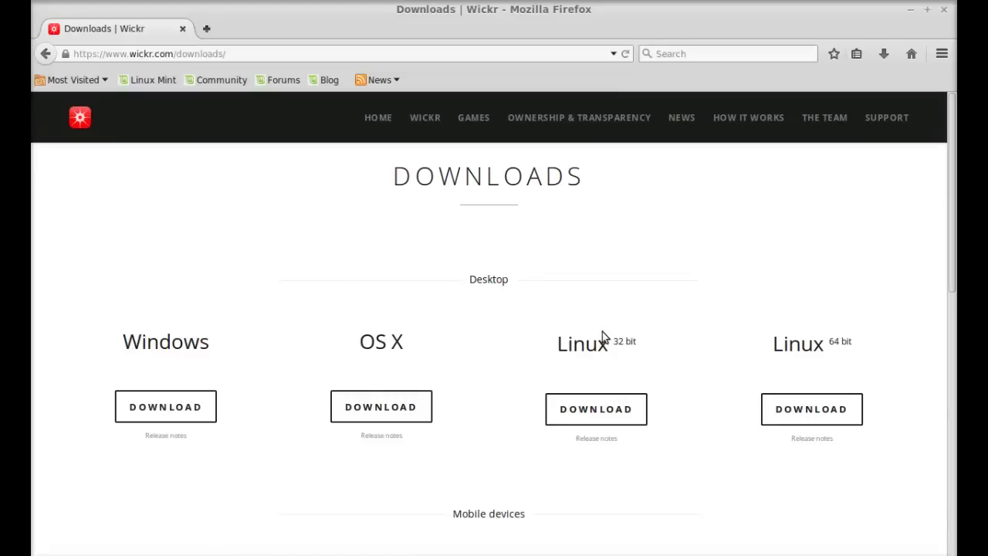
click(884, 53)
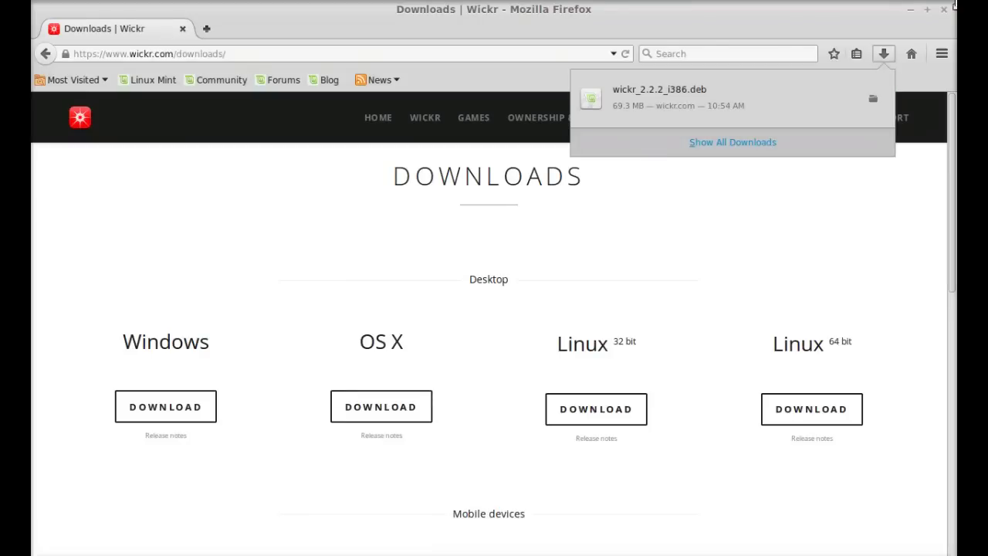
click(945, 12)
click(947, 11)
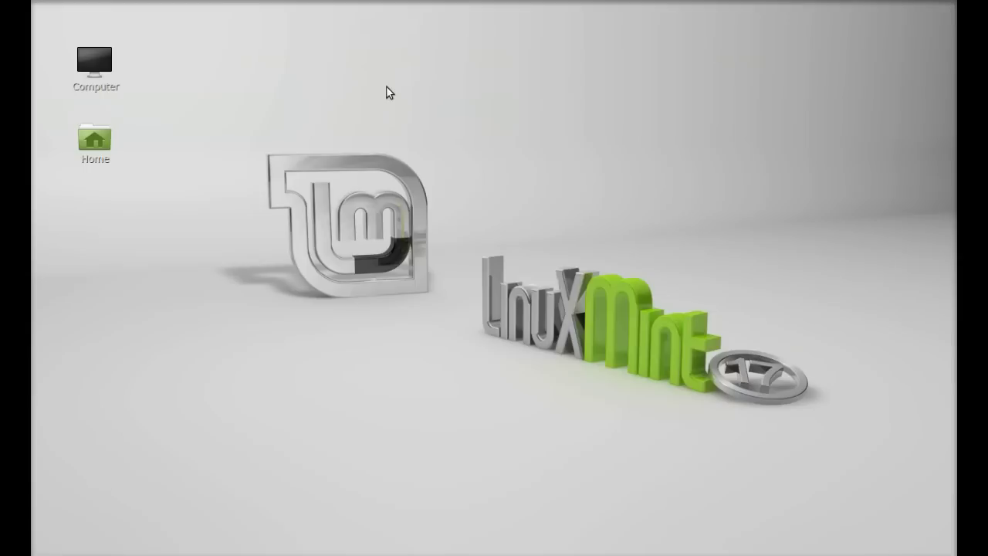
- Open wickr_2.2.2_i386.deb from the home Downloads folder with GDebi Package Installer and close the file manager
double_click(80, 154)
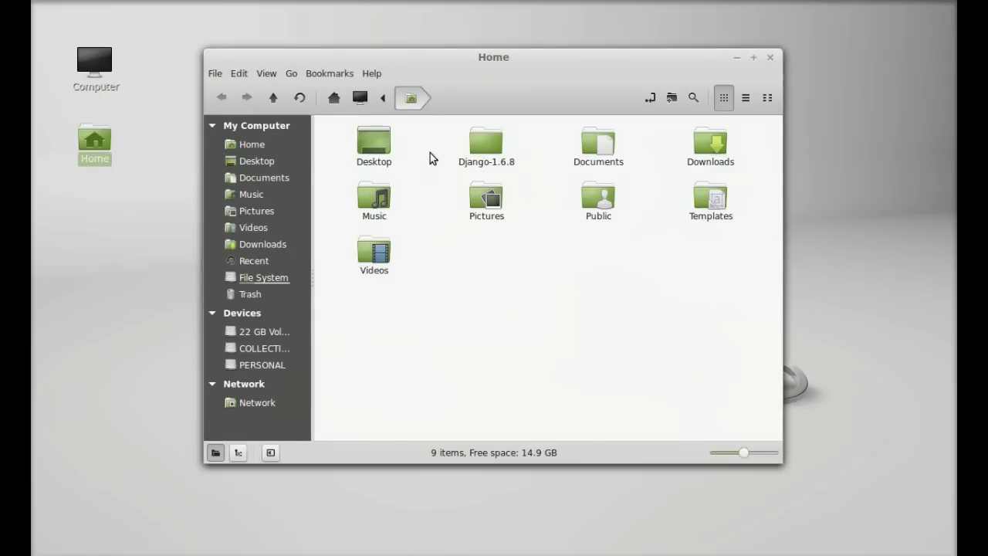
double_click(693, 149)
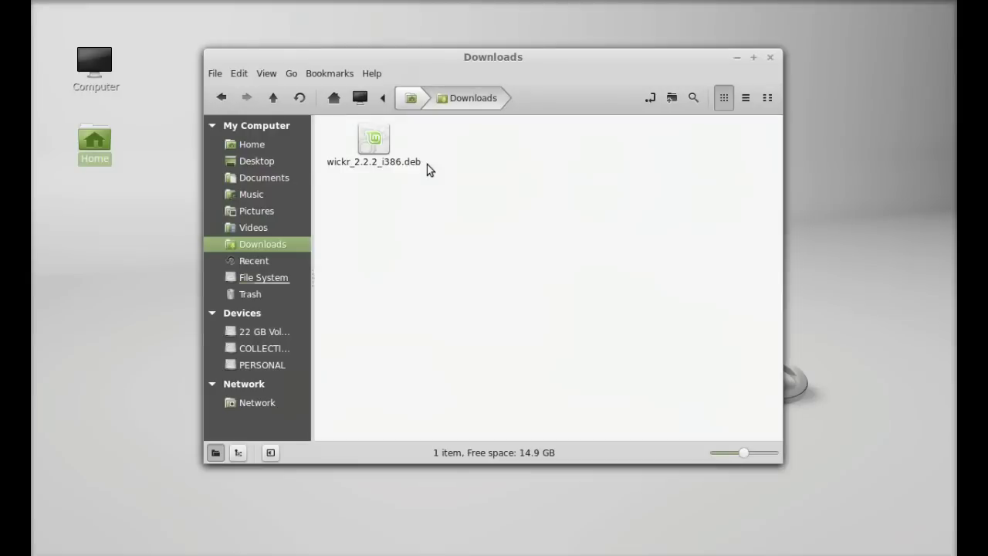
click(369, 152)
right_click(370, 153)
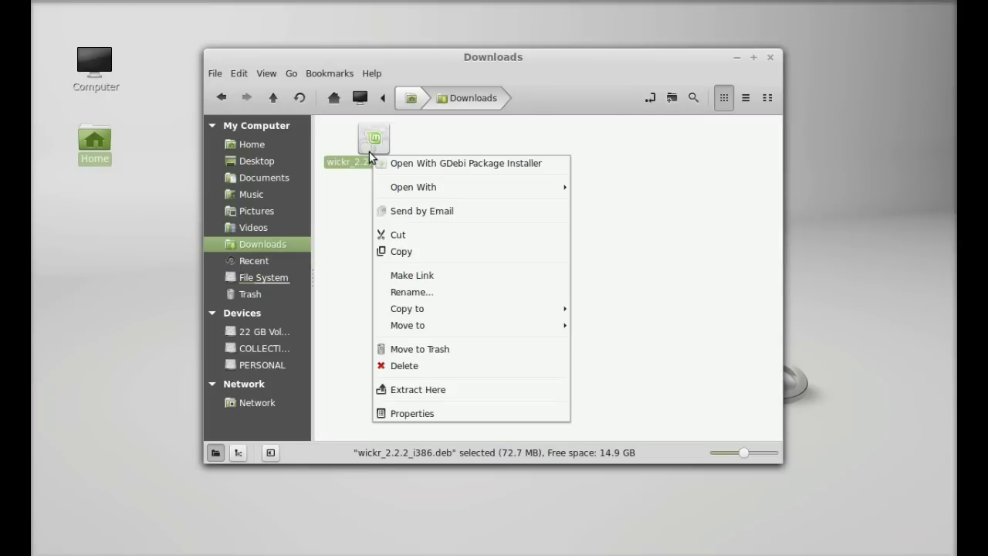
click(417, 164)
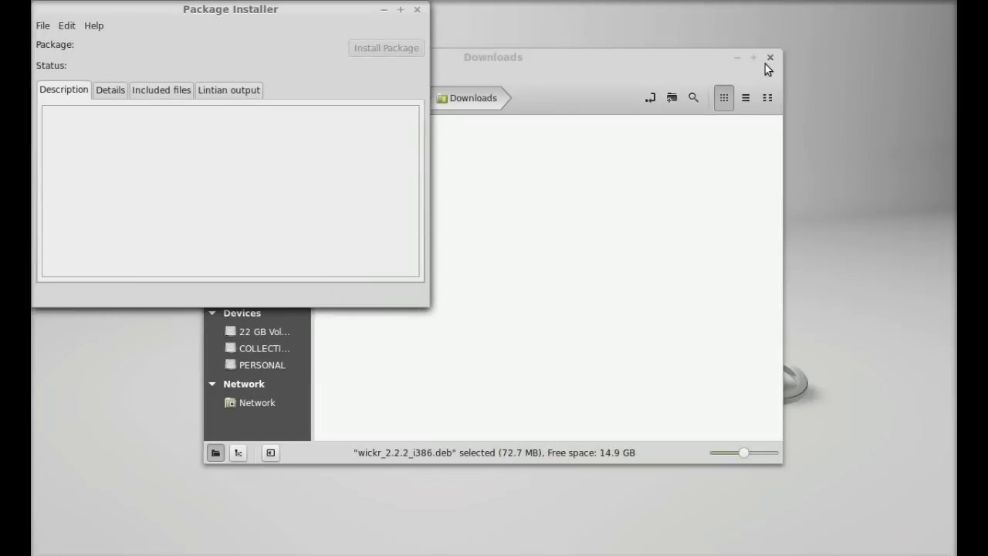
click(769, 57)
drag(221, 27, 495, 149)
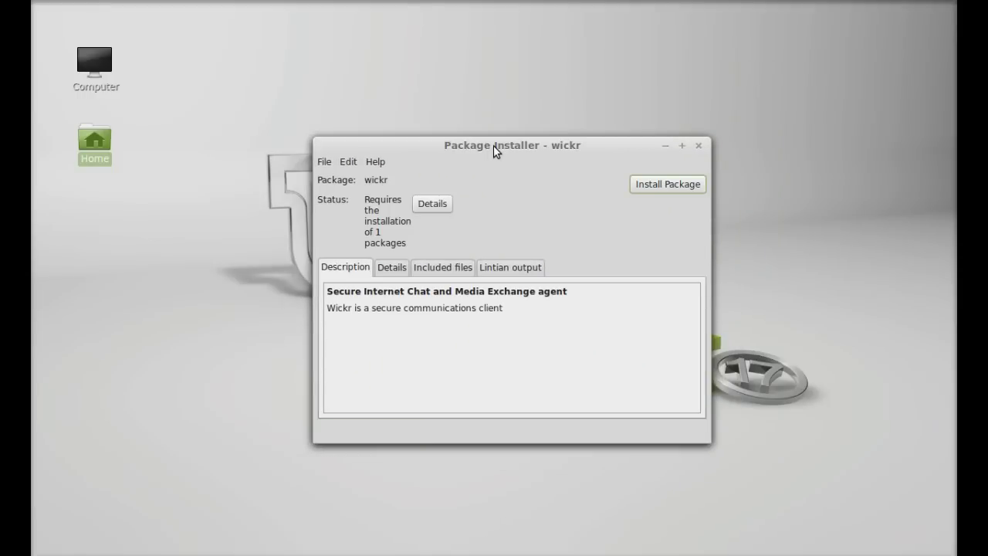
- Install the wickr package, authorising it with the administrator password, and close the package installer once it finishes
click(667, 186)
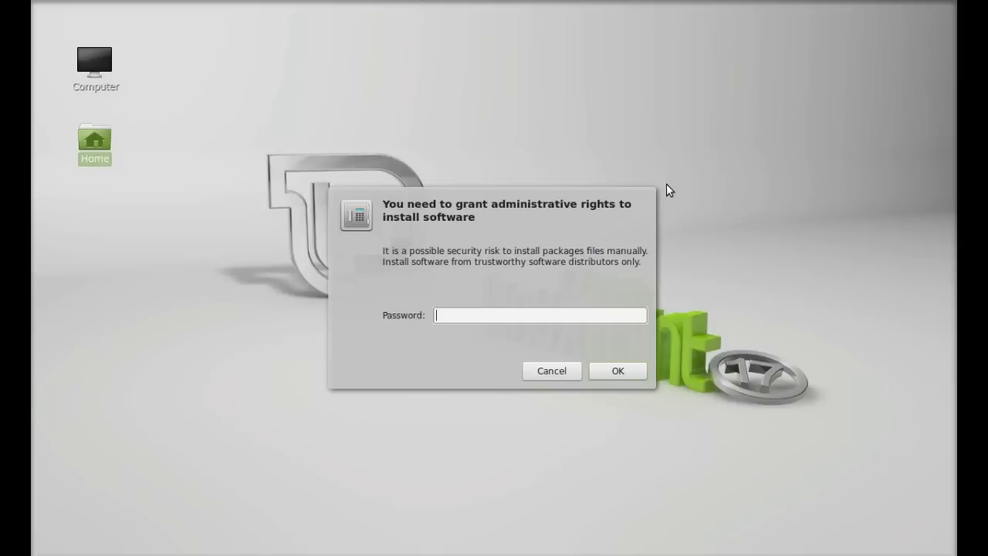
text(*******)
key(Return)
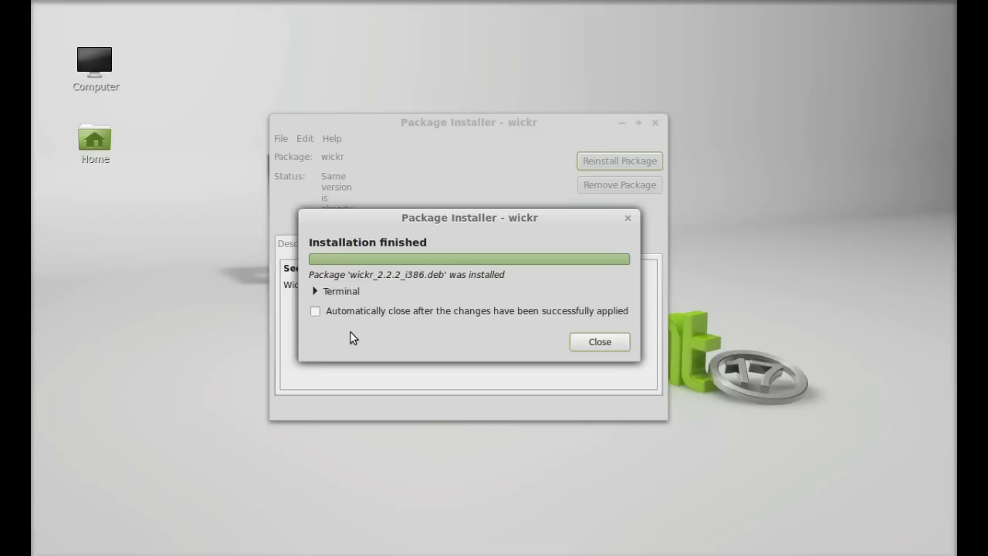
click(583, 342)
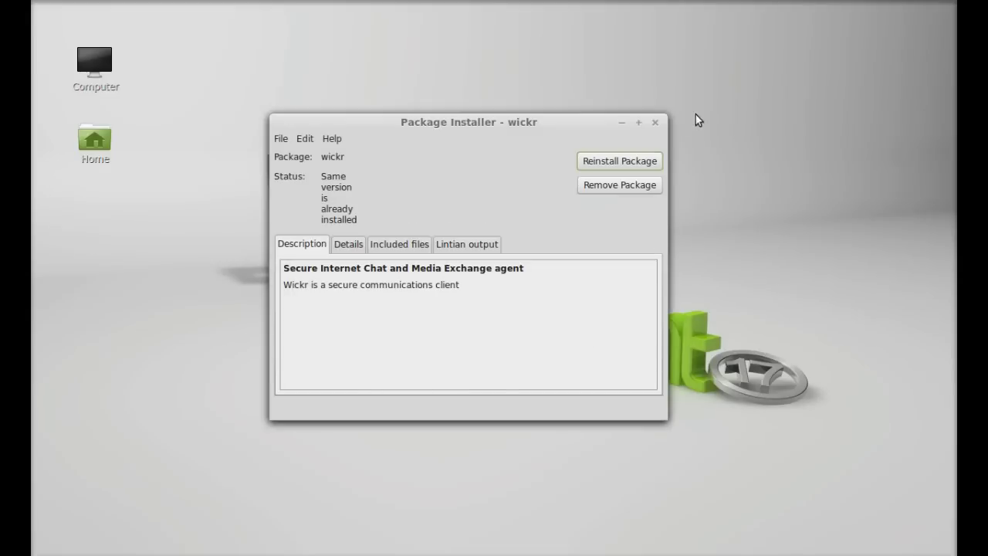
click(656, 123)
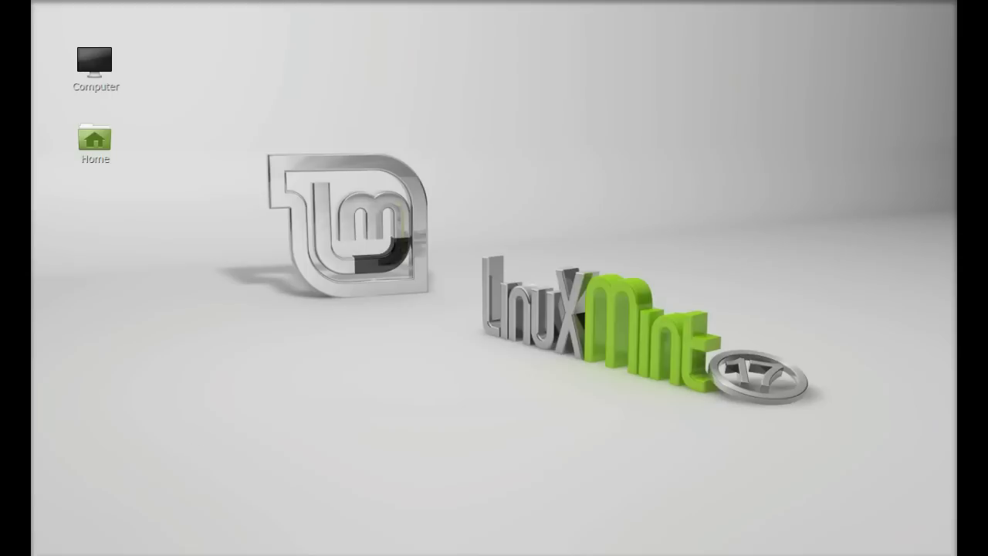
- Find and launch the installed Wickr application and open its sign-in form for an existing account
key(super)
text(wick)
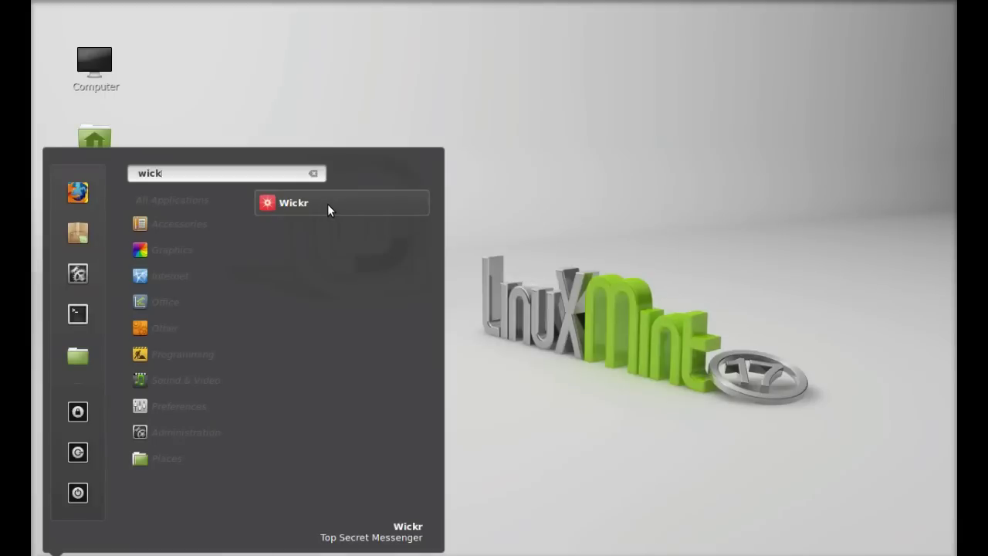
click(327, 204)
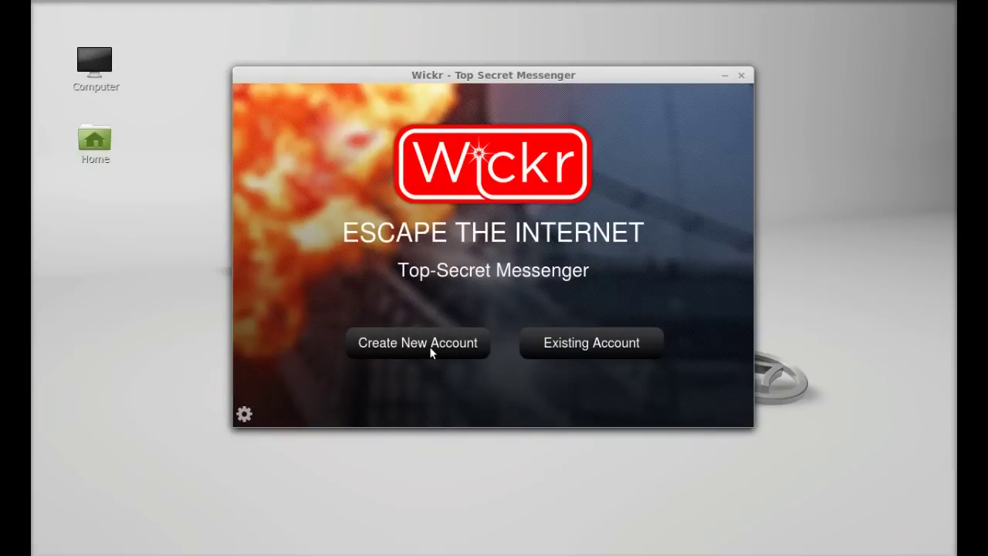
click(616, 349)
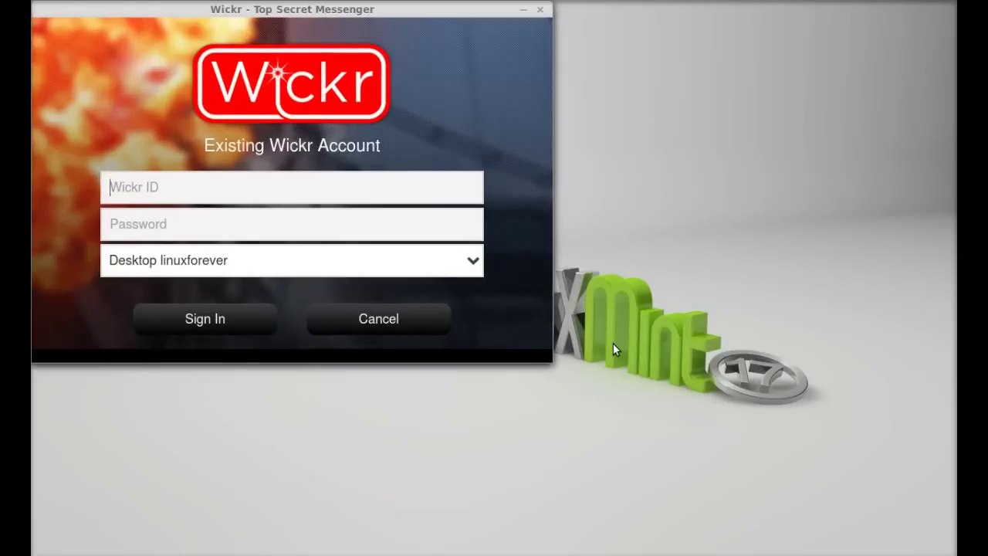
drag(258, 11, 413, 75)
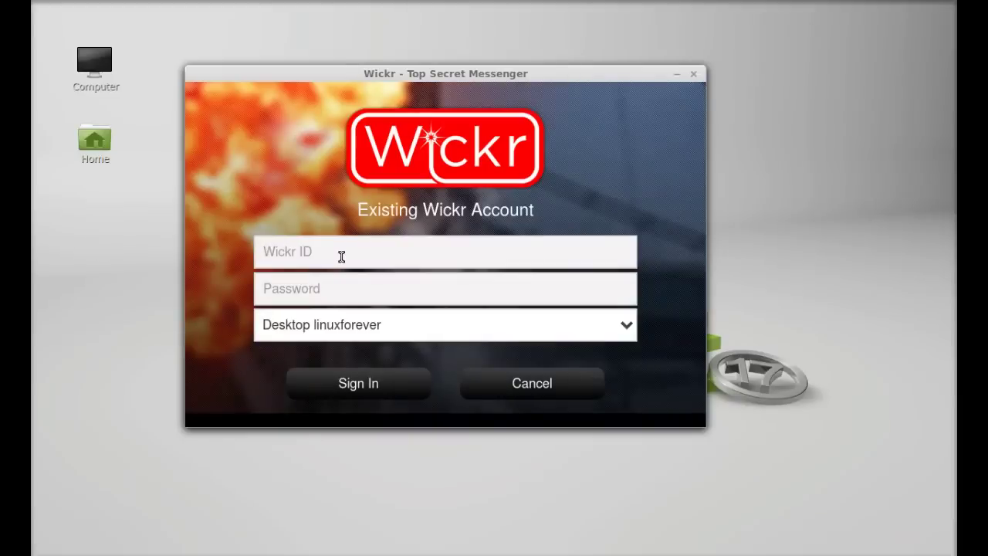
- Sign in to Wickr by entering the account's Wickr ID and password
text(linuxforever)
click(332, 288)
text(•••••)
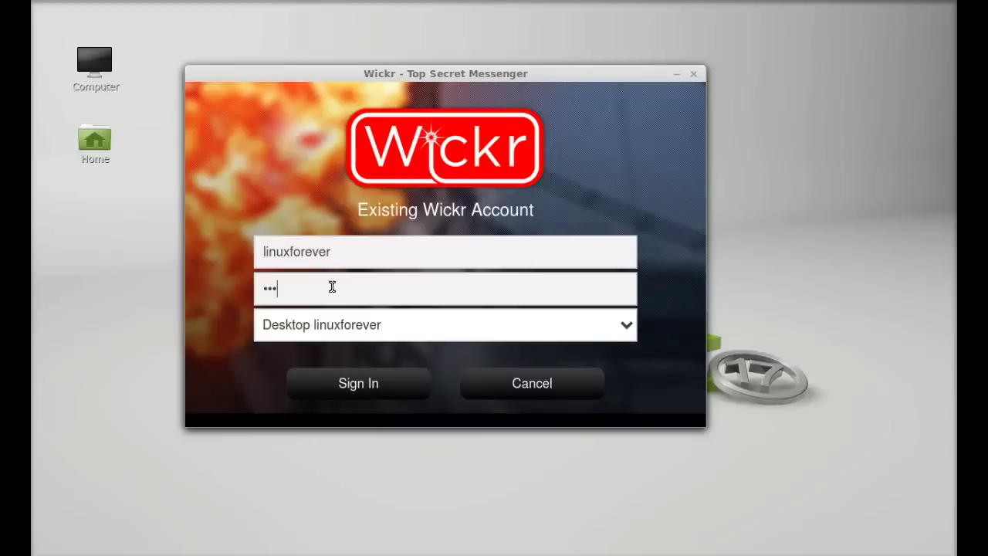
text(••••)
click(392, 384)
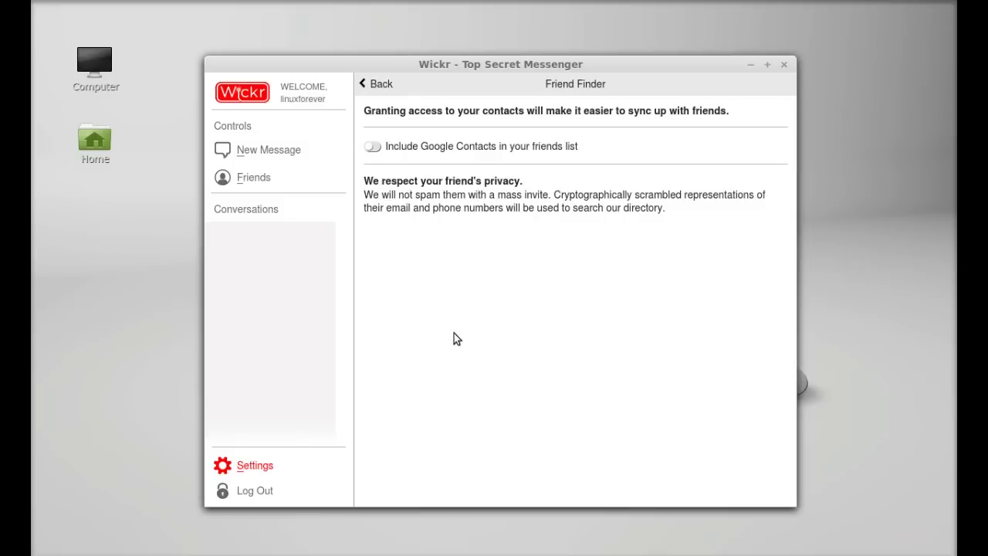
- Open the Wickr settings and look through the list of available setting categories
click(246, 465)
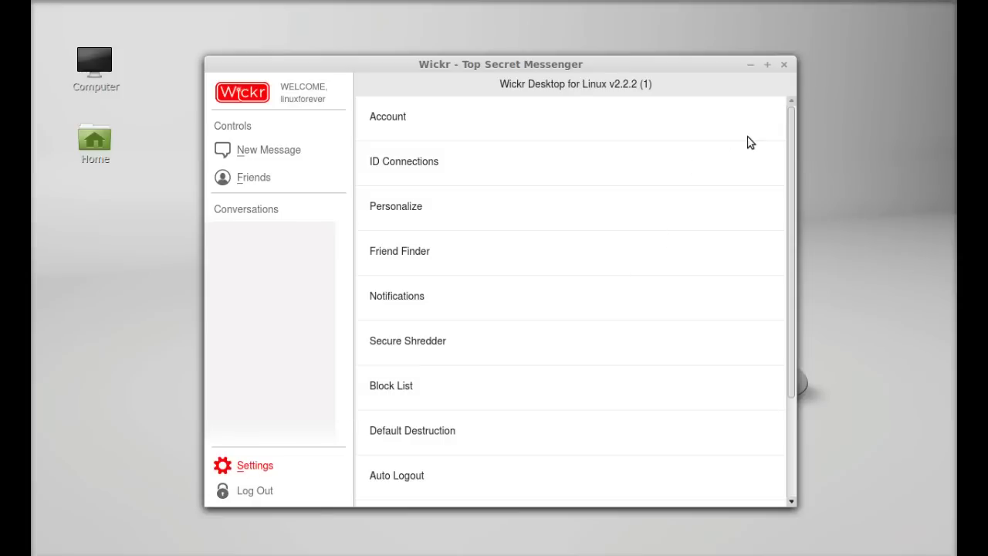
drag(790, 155, 788, 208)
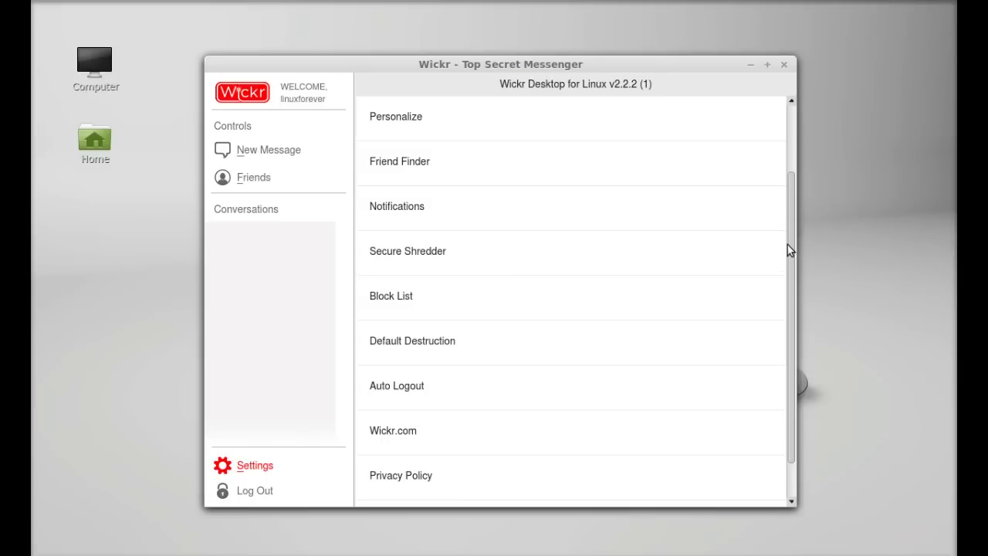
drag(789, 259, 790, 137)
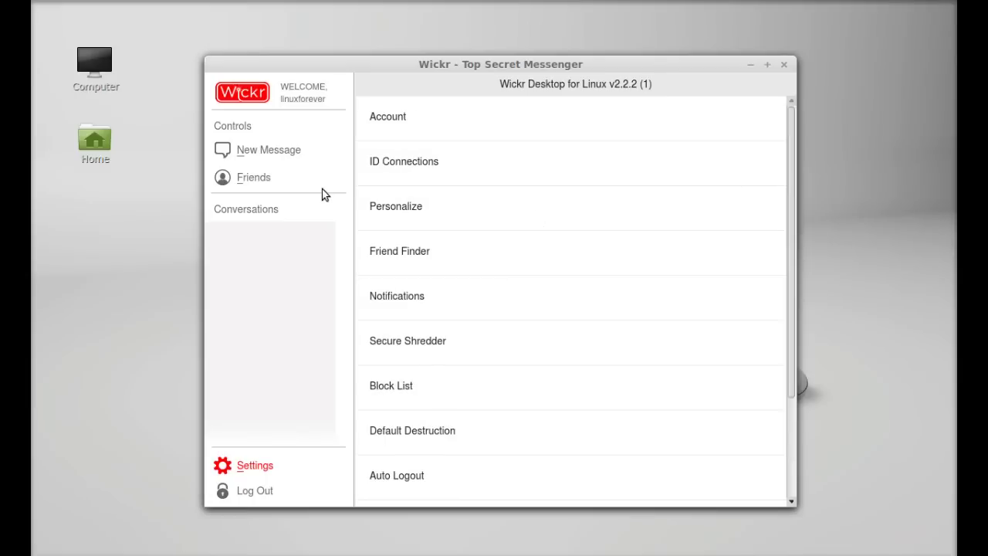
- View the Wickr friends page with its add-friend field and open the new message form
click(253, 181)
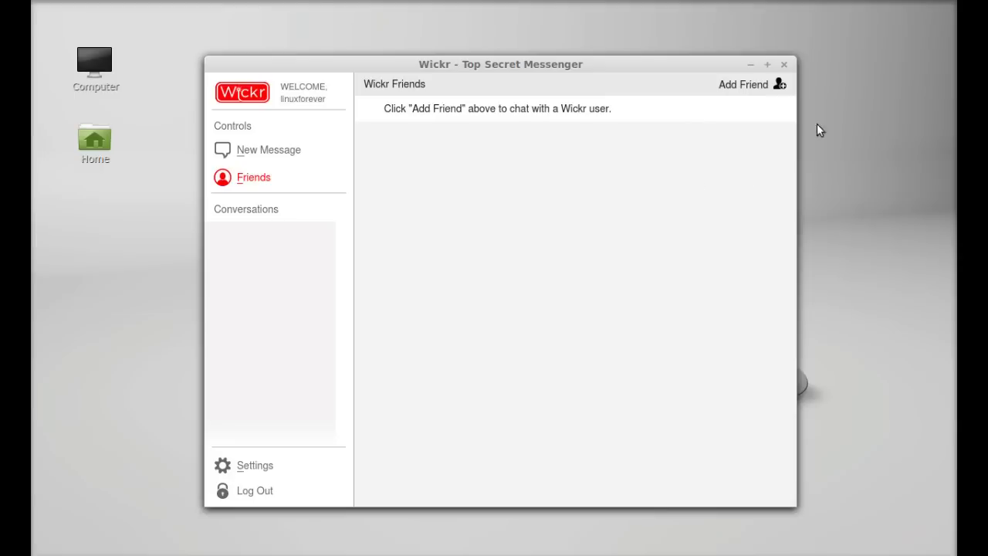
click(762, 89)
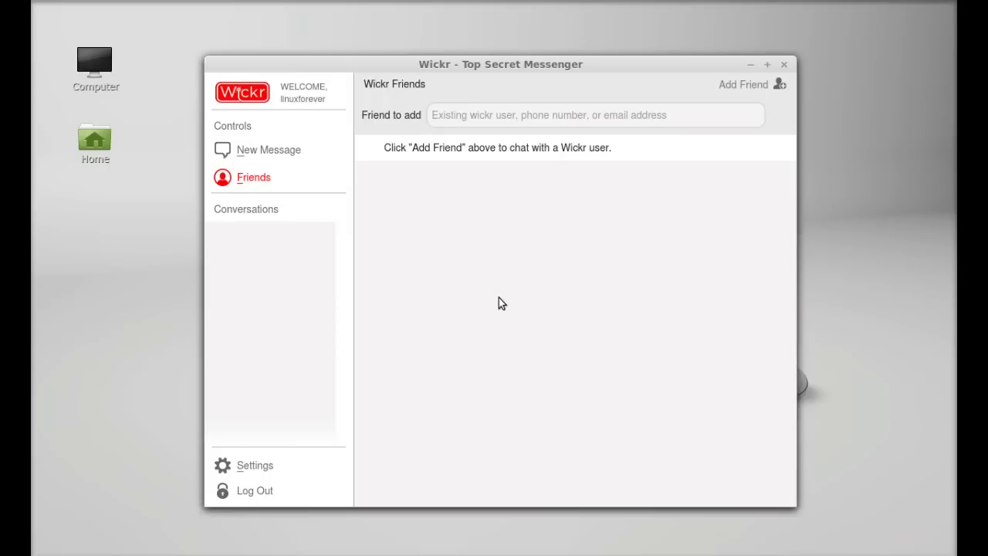
click(268, 151)
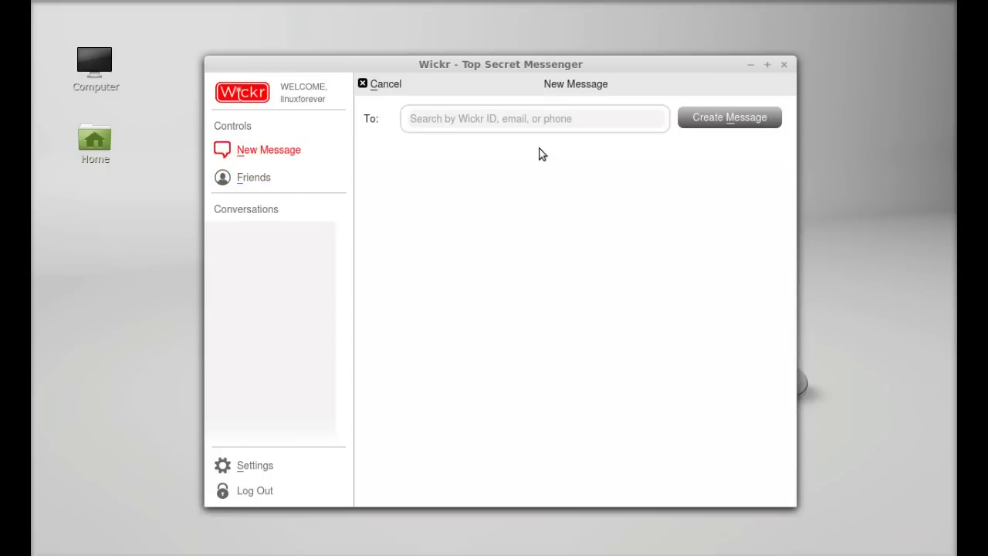